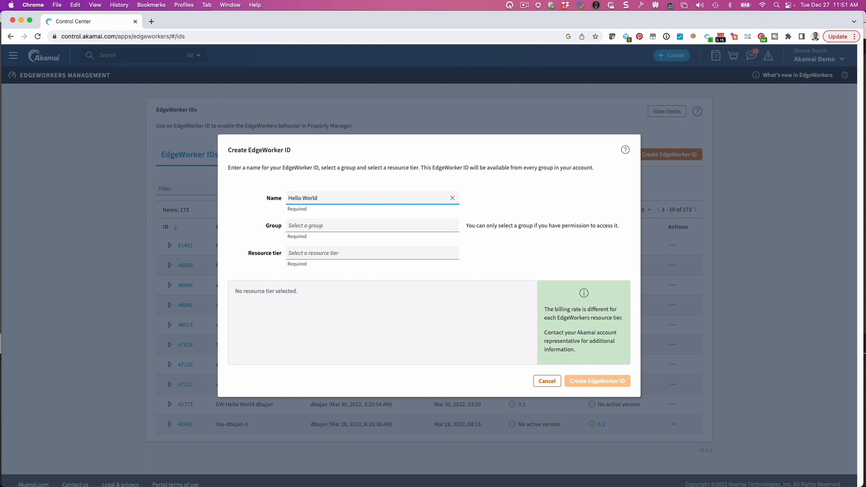
# - Create the Hello World EdgeWorker ID in the Akamai Demo group with the Dynamic Compute resource tier
pyautogui.click(318, 225)
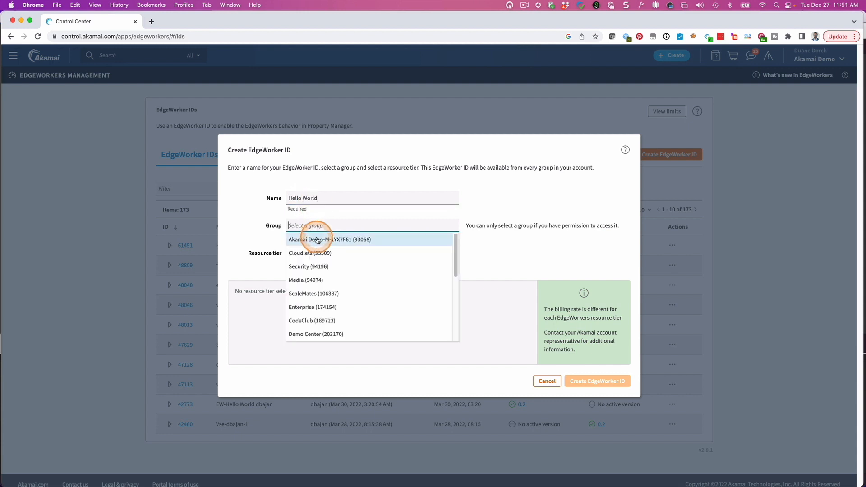
pyautogui.click(318, 240)
pyautogui.click(302, 253)
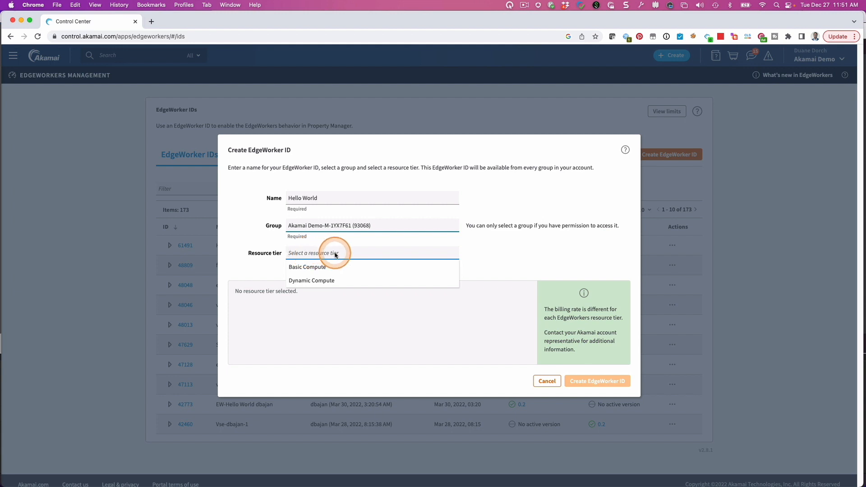
pyautogui.click(321, 280)
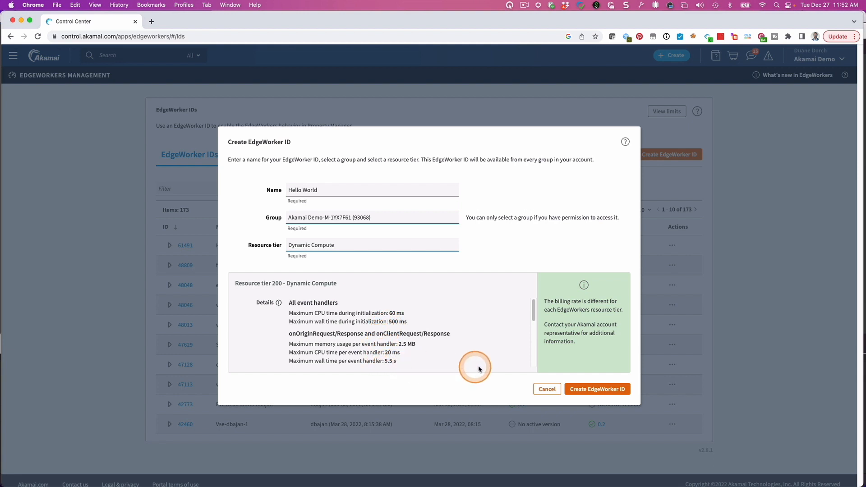
pyautogui.click(592, 392)
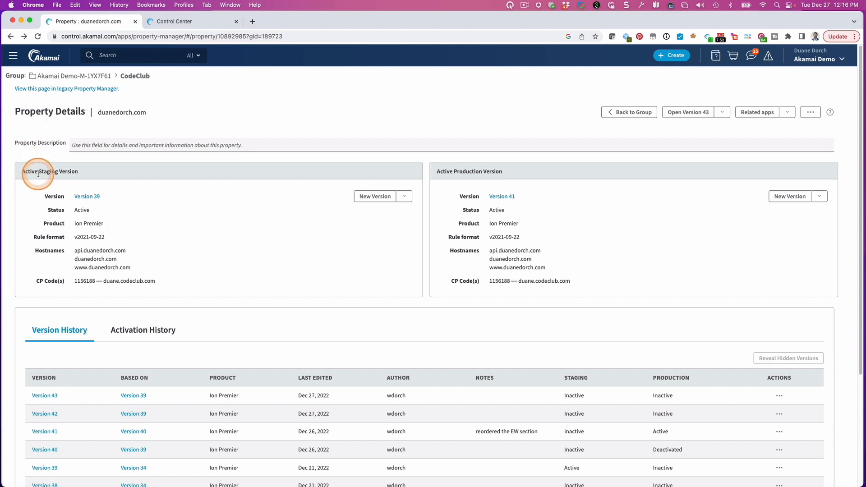
# - Create a new property version based on the active staging version
pyautogui.click(373, 197)
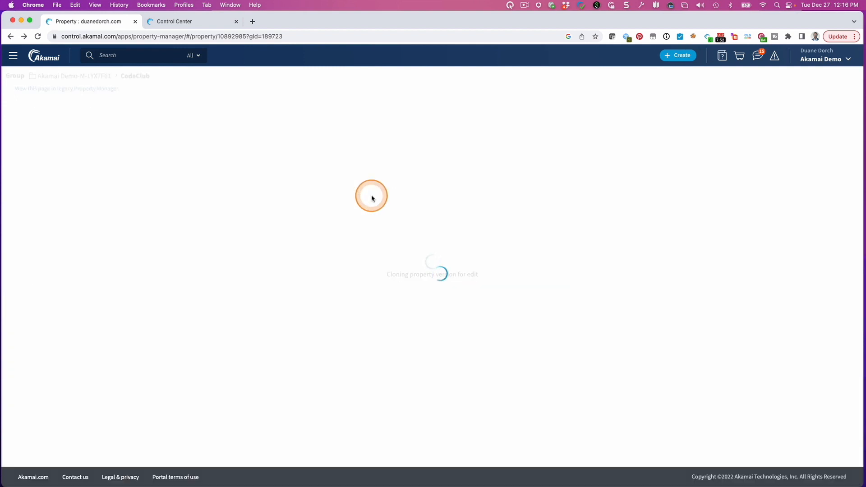
pyautogui.click(308, 195)
pyautogui.click(101, 274)
# - Add a rule named EW to the property configuration using the Blank Rule Template
pyautogui.scroll(-5, 101, 274)
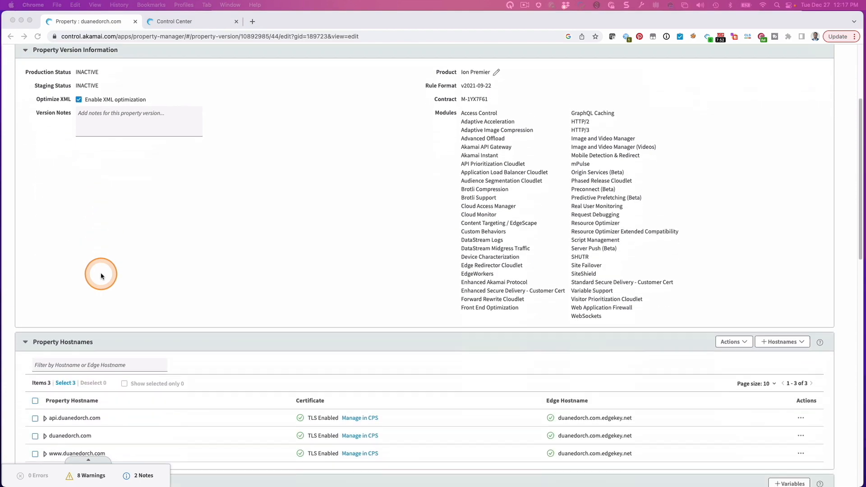
pyautogui.scroll(-3, 102, 276)
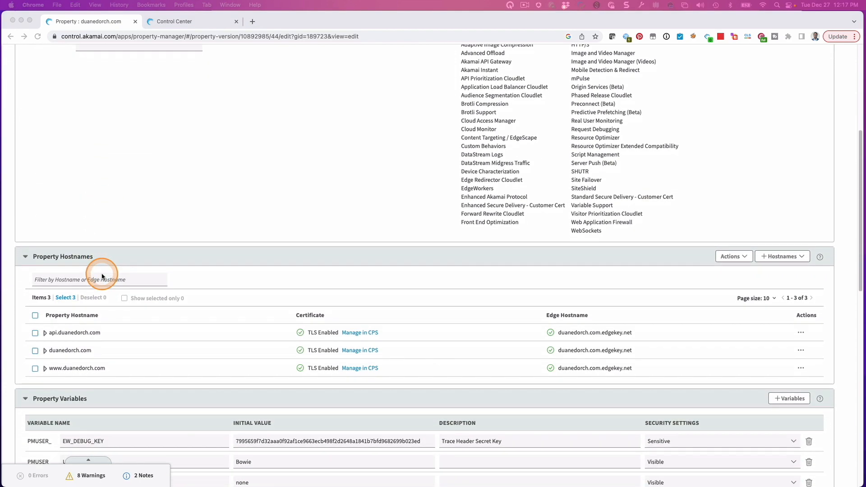
pyautogui.scroll(-6, 102, 276)
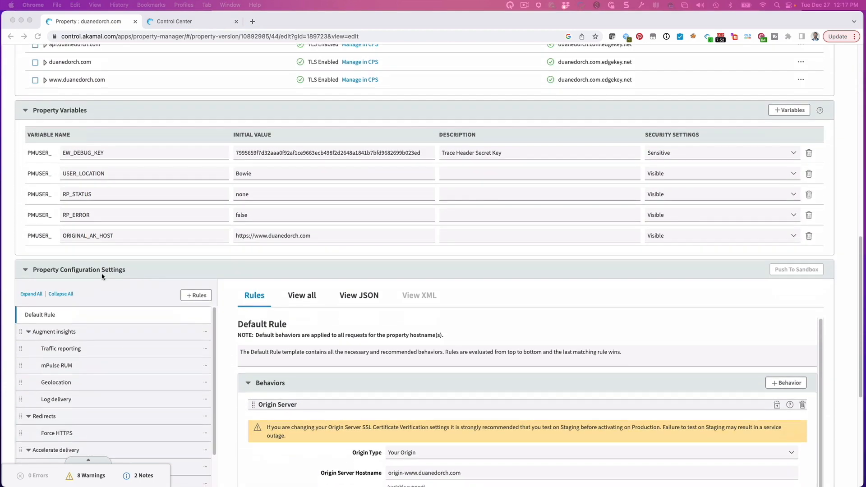
pyautogui.scroll(-1, 98, 286)
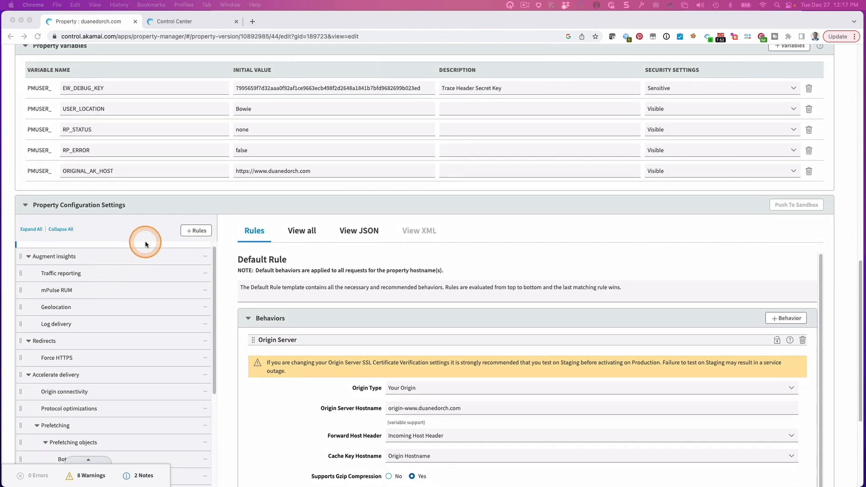
pyautogui.click(194, 232)
pyautogui.click(194, 231)
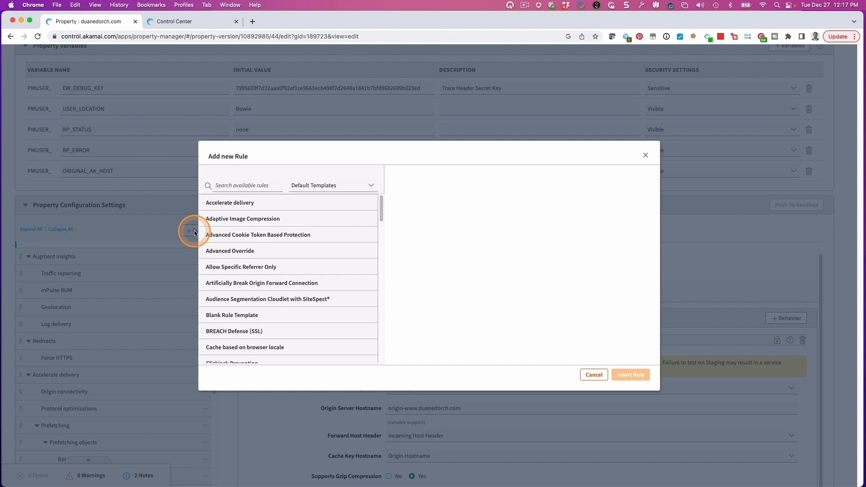
pyautogui.click(251, 317)
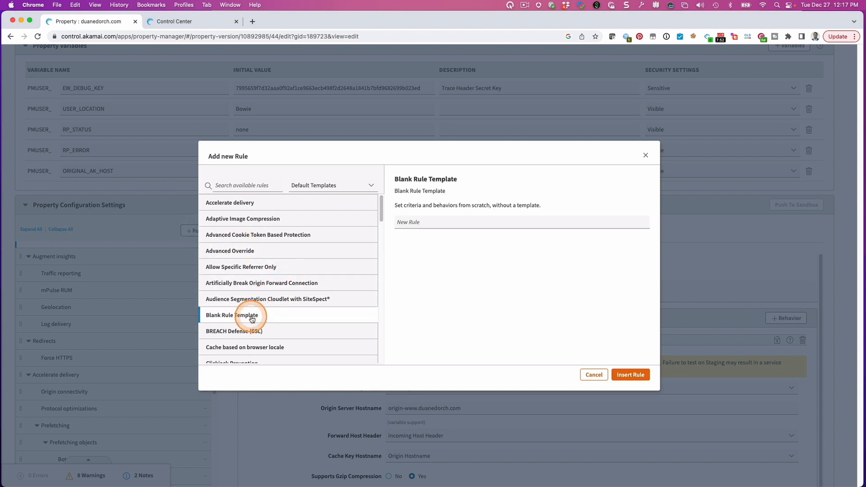
pyautogui.click(422, 222)
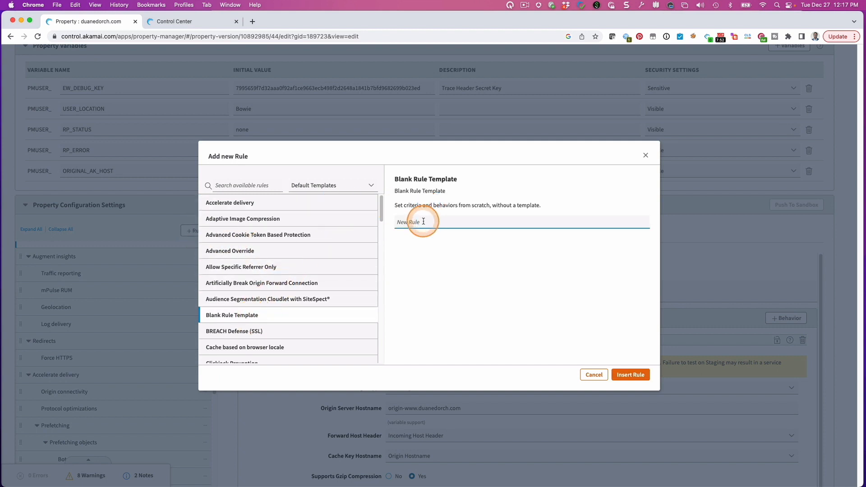
pyautogui.click(639, 376)
# - Add a child rule named Hello World under the new EW rule using the Blank Rule Template
pyautogui.moveTo(214, 302); pyautogui.dragTo(210, 459)
pyautogui.scroll(-4, 190, 435)
pyautogui.scroll(-4, 162, 340)
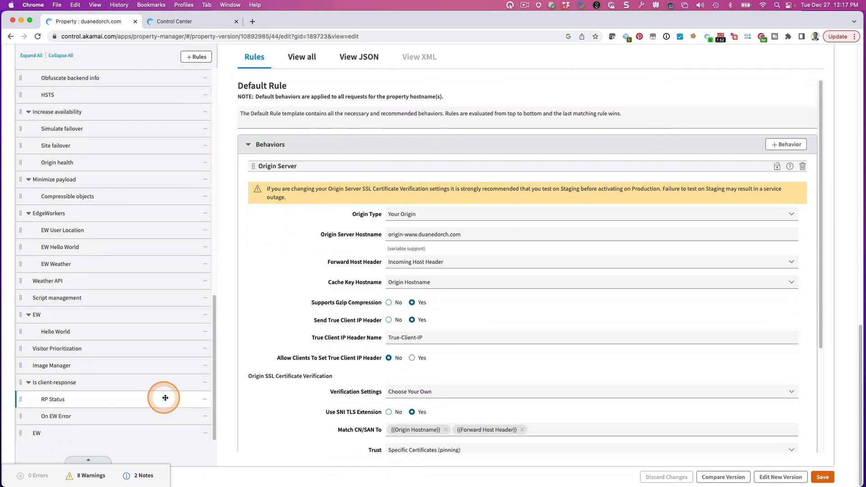
pyautogui.click(85, 438)
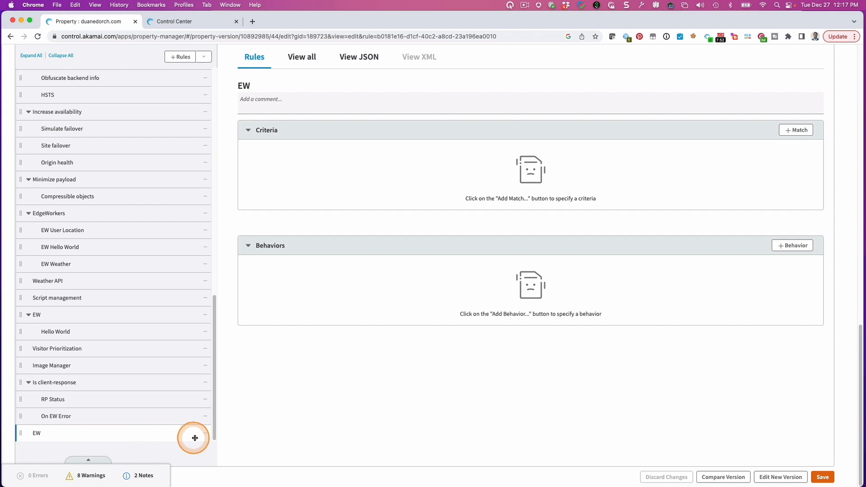
pyautogui.click(204, 56)
pyautogui.click(206, 73)
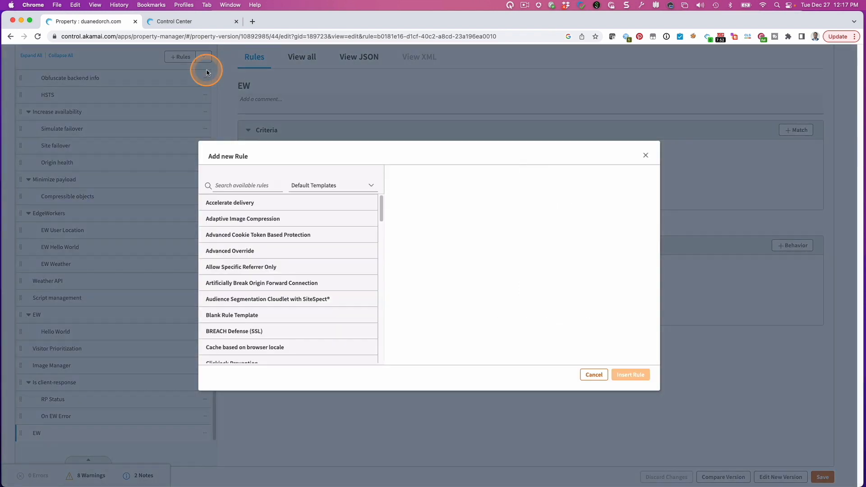
pyautogui.click(246, 313)
pyautogui.click(434, 221)
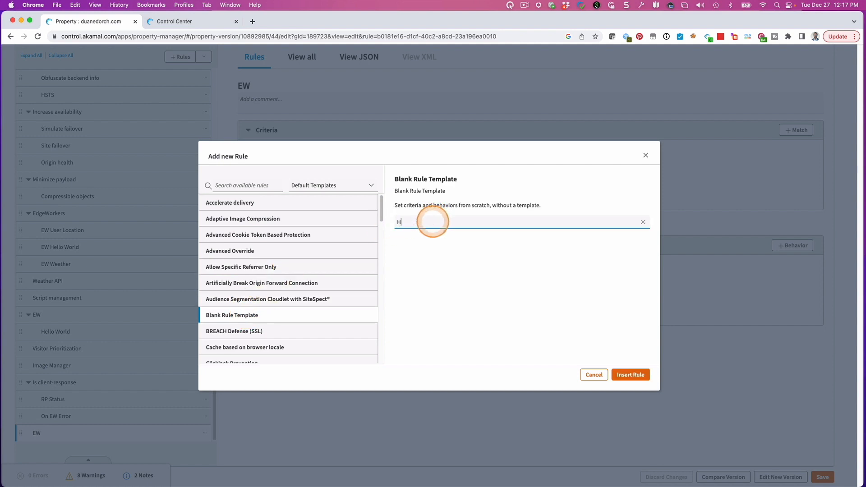
pyautogui.write('Hello World')
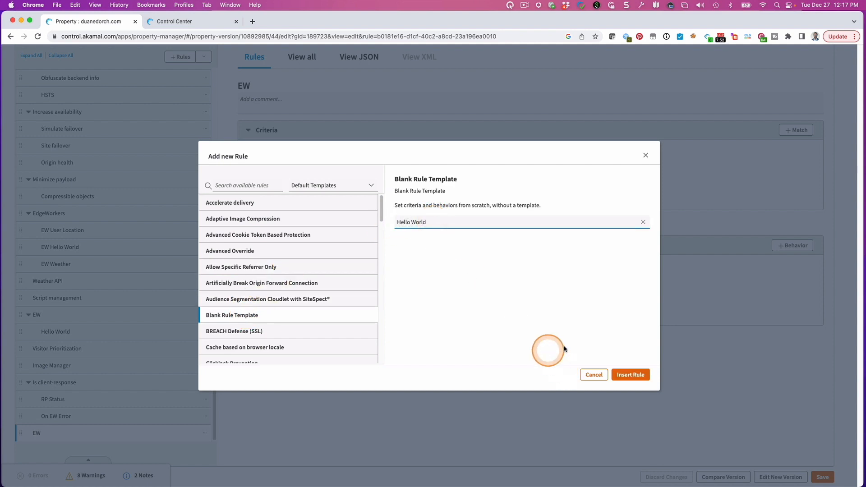
pyautogui.click(626, 380)
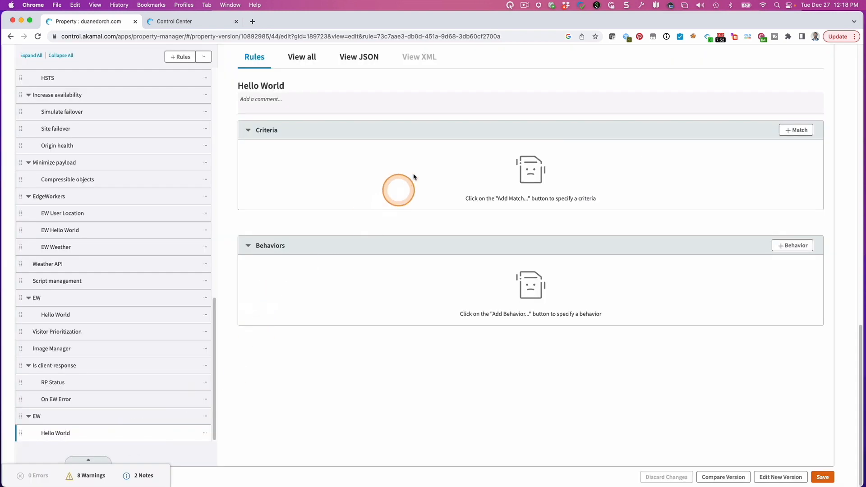
# - Add a match criterion to the Hello World rule so that Path matches one of /helloworld
pyautogui.click(799, 131)
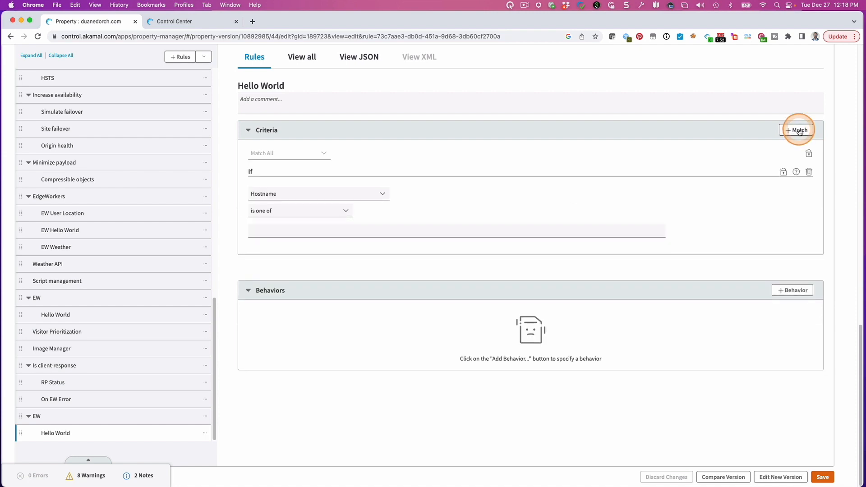
pyautogui.click(577, 171)
pyautogui.click(381, 194)
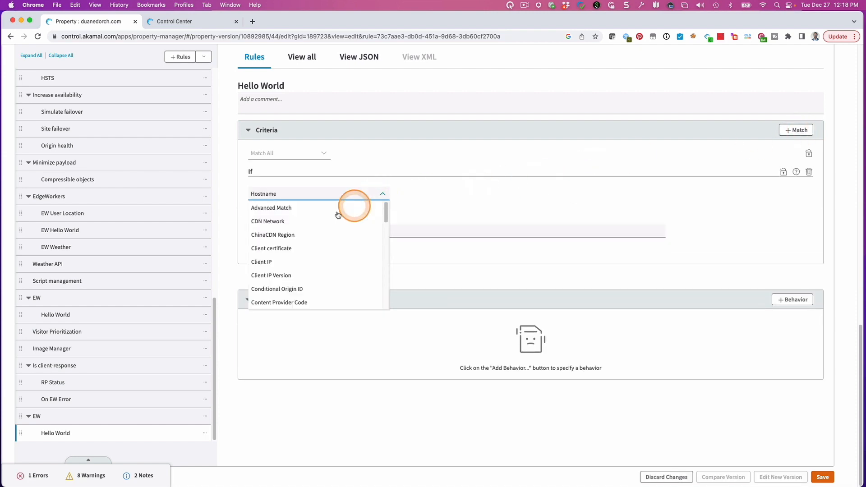
pyautogui.scroll(-5, 310, 226)
pyautogui.scroll(-3, 310, 228)
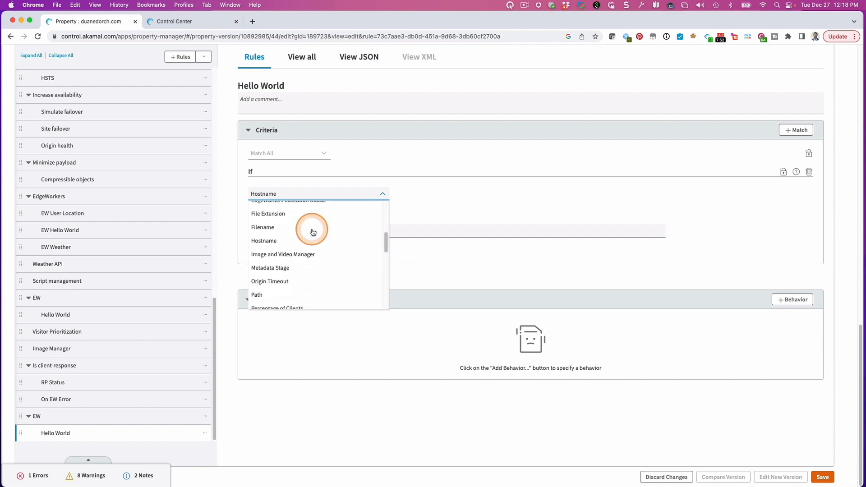
pyautogui.click(260, 290)
pyautogui.click(286, 229)
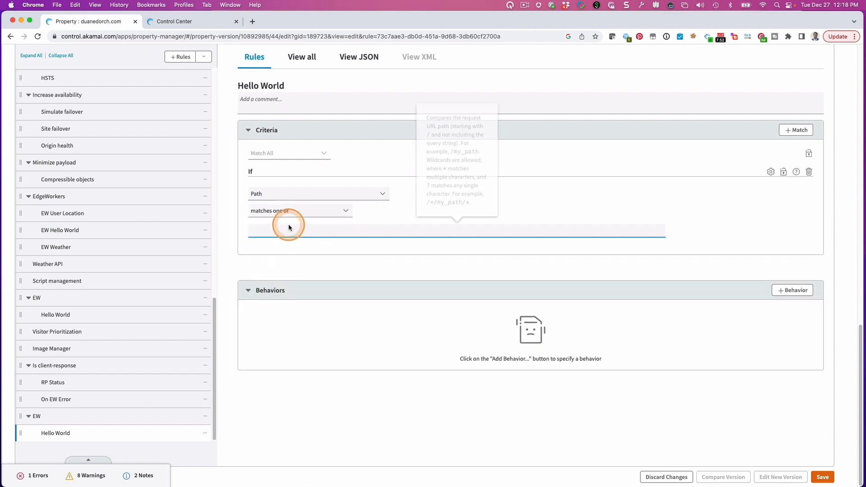
pyautogui.write('/helloworld')
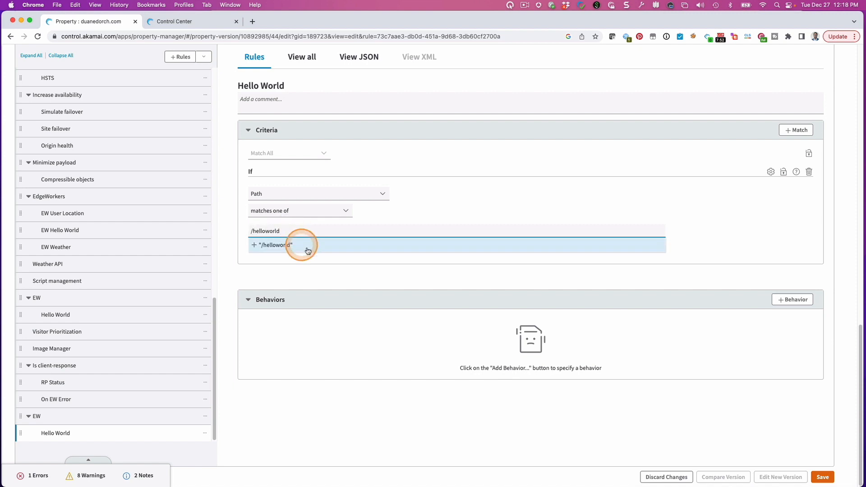
# - Search the available behaviors for "edge" and insert the EdgeWorkers behavior into the Hello World rule
pyautogui.click(790, 299)
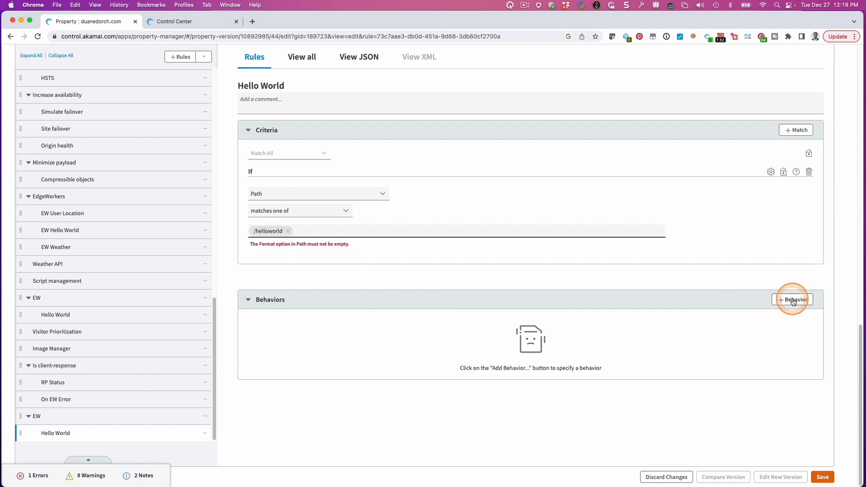
pyautogui.click(793, 298)
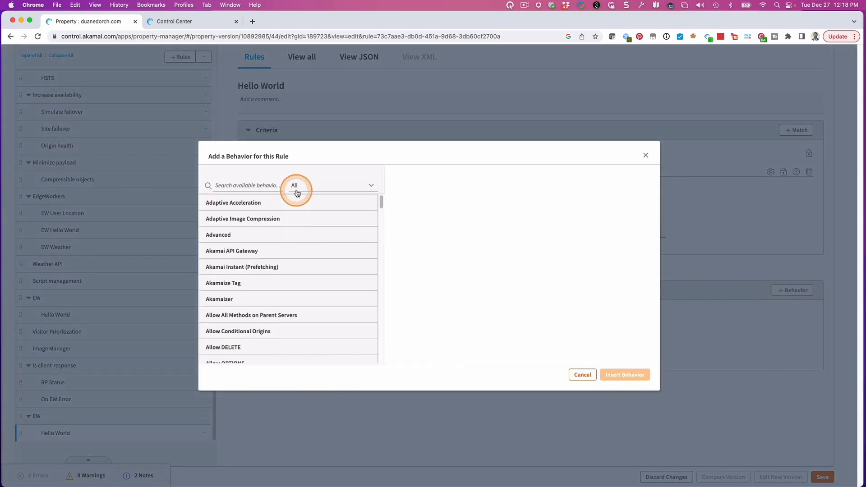
pyautogui.click(256, 186)
pyautogui.write('edge')
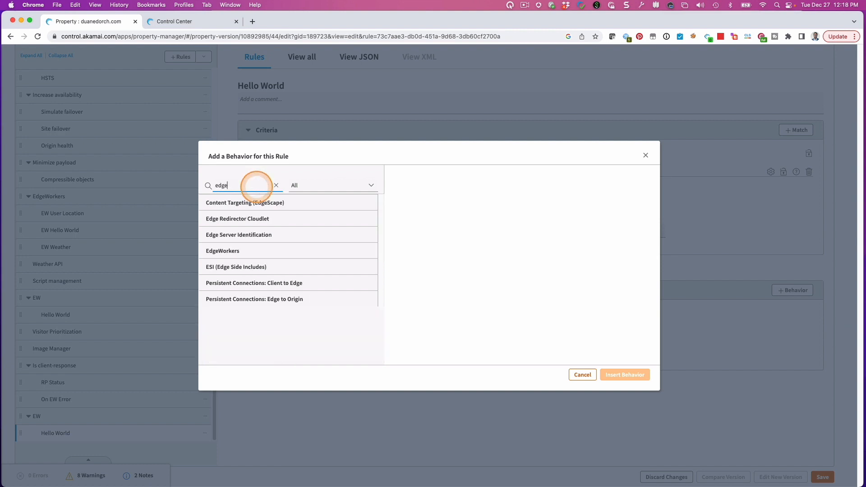
pyautogui.click(234, 251)
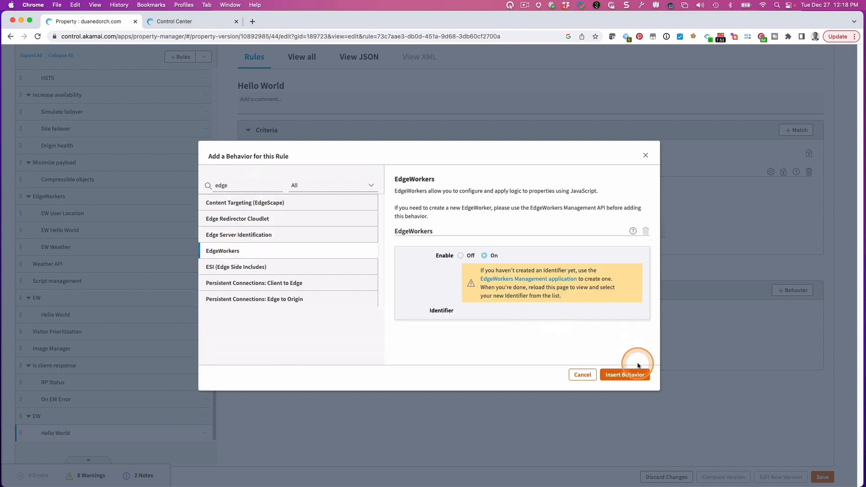
pyautogui.click(625, 374)
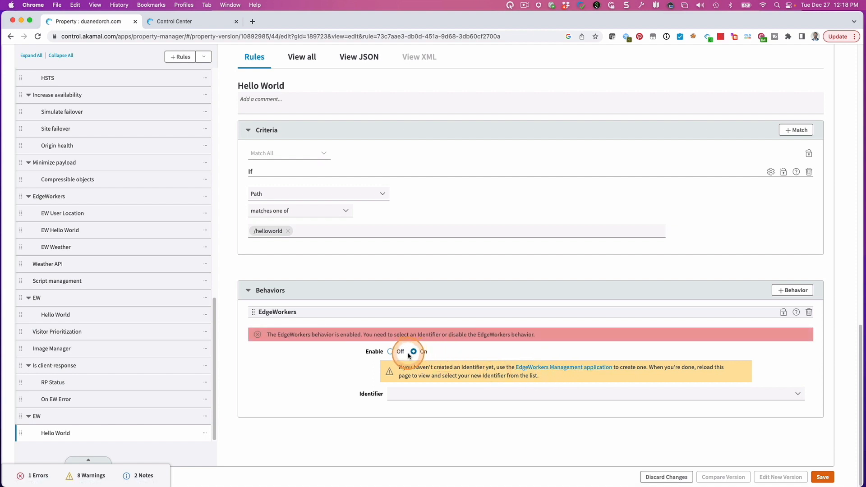
# - Set the EdgeWorkers behavior's identifier to 61491 (Tier 200) Hello World and save the property version
pyautogui.click(795, 395)
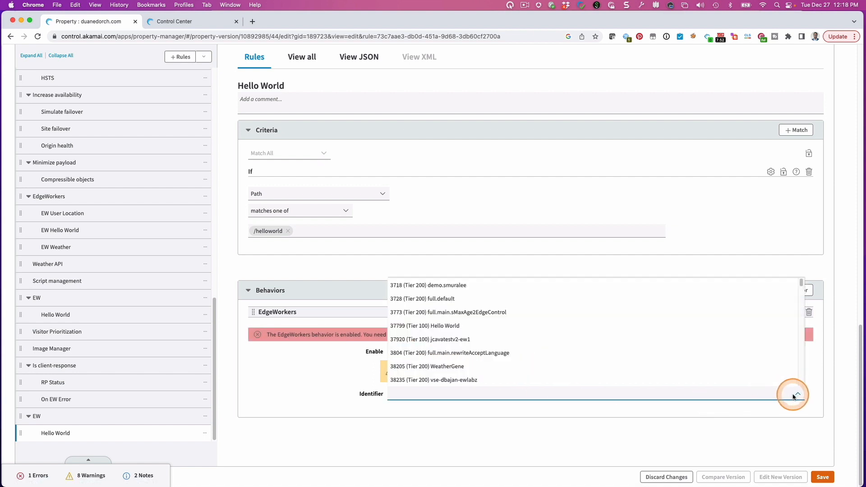
pyautogui.moveTo(798, 280); pyautogui.dragTo(790, 368)
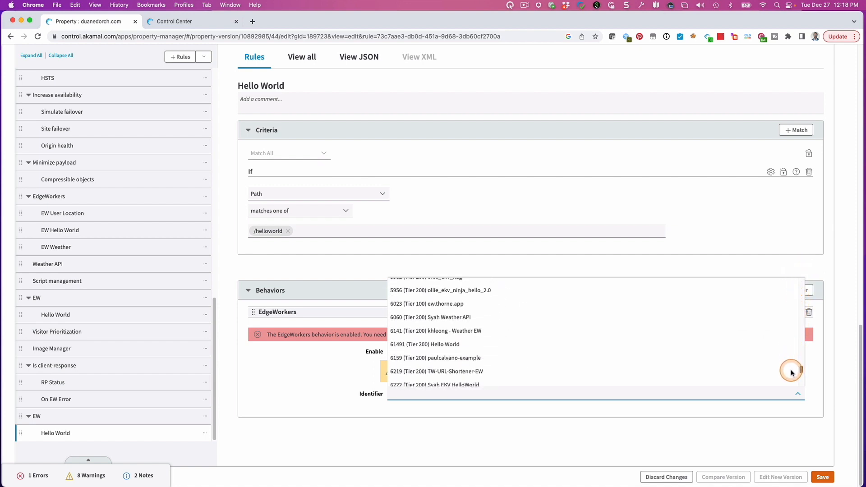
pyautogui.click(426, 345)
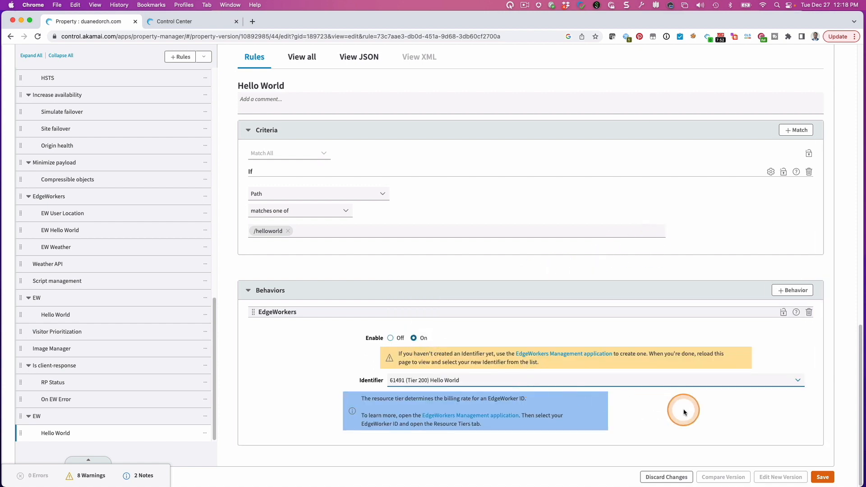
pyautogui.click(832, 478)
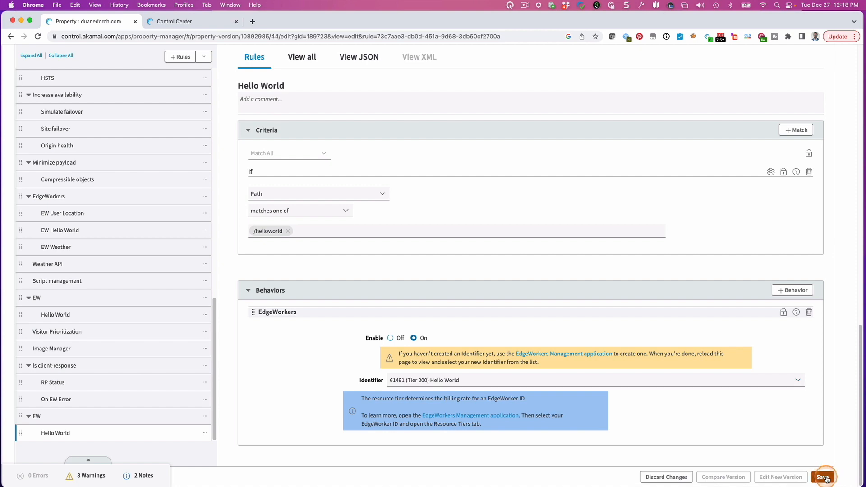
# - Open the activation page for the saved property version
pyautogui.click(394, 154)
pyautogui.scroll(10, 395, 155)
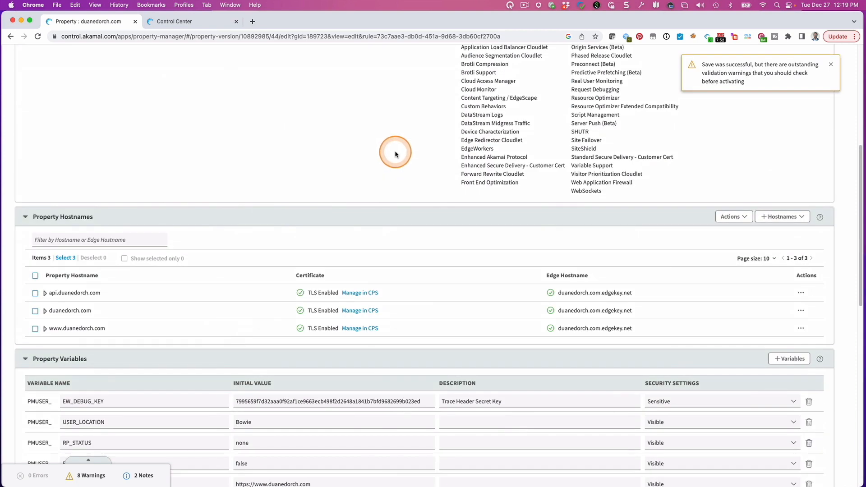
pyautogui.scroll(5, 395, 154)
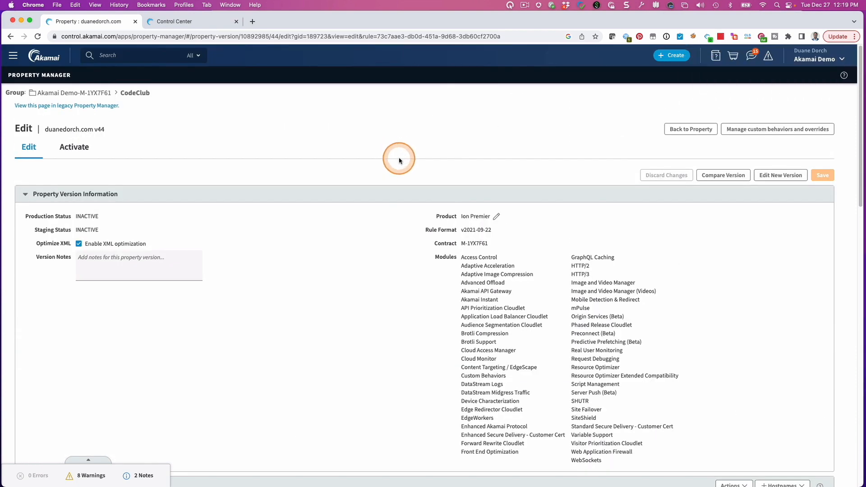
pyautogui.click(72, 147)
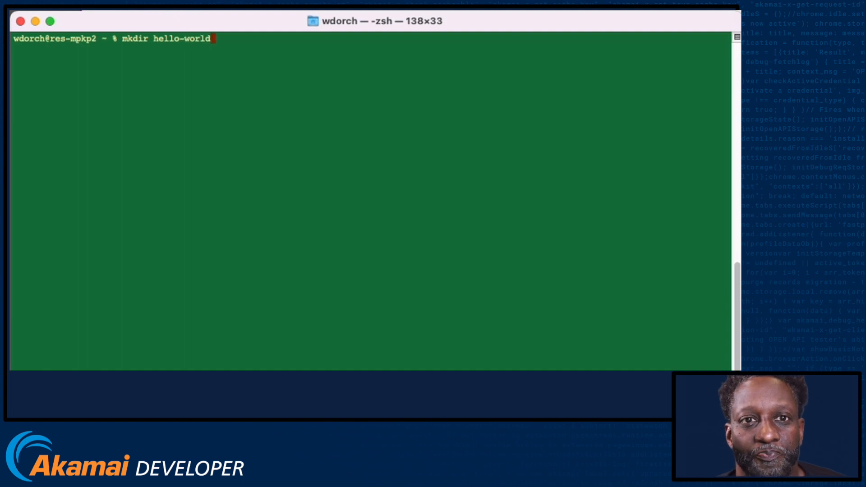
# - In the terminal, create a directory named hello-world and change into it
pyautogui.press('Return')
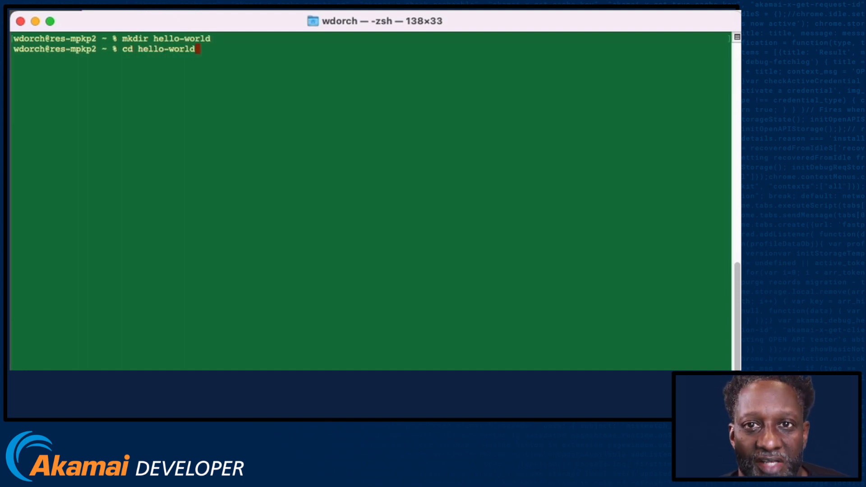
pyautogui.press('Return')
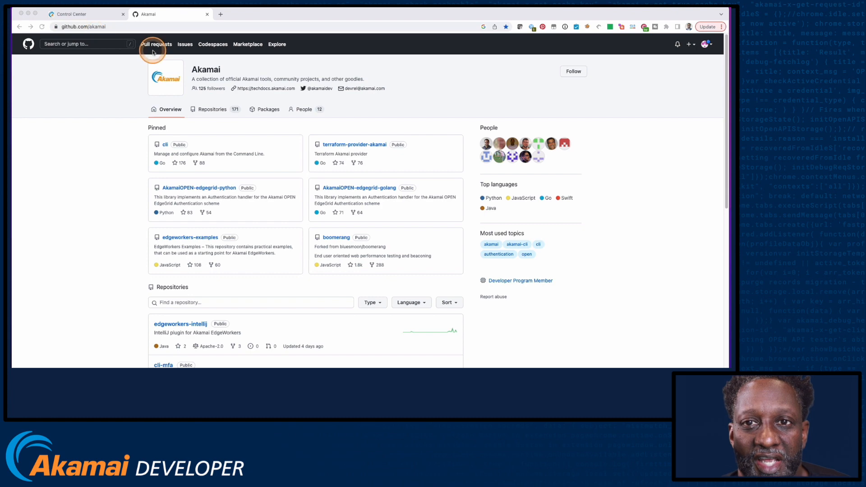
# - On Akamai's GitHub page, open the edgeworkers-examples repository and go to edgecompute/examples/getting-started/hello-world (EW)
pyautogui.click(180, 239)
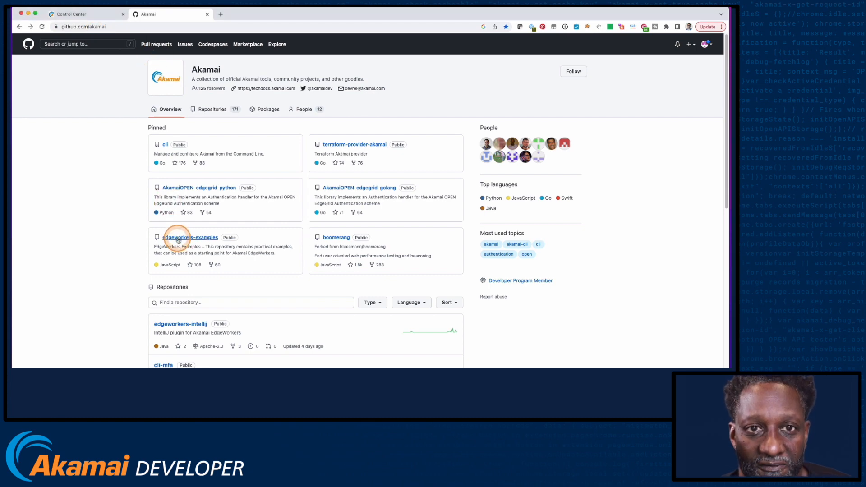
pyautogui.click(180, 238)
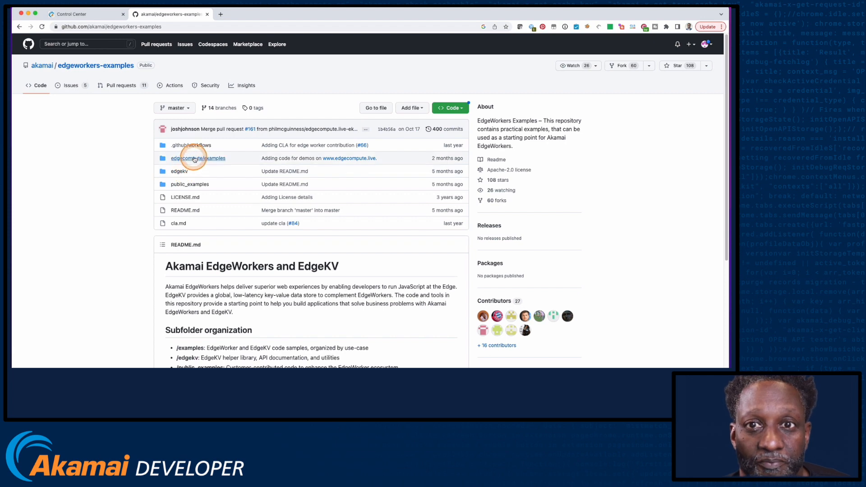
pyautogui.click(194, 160)
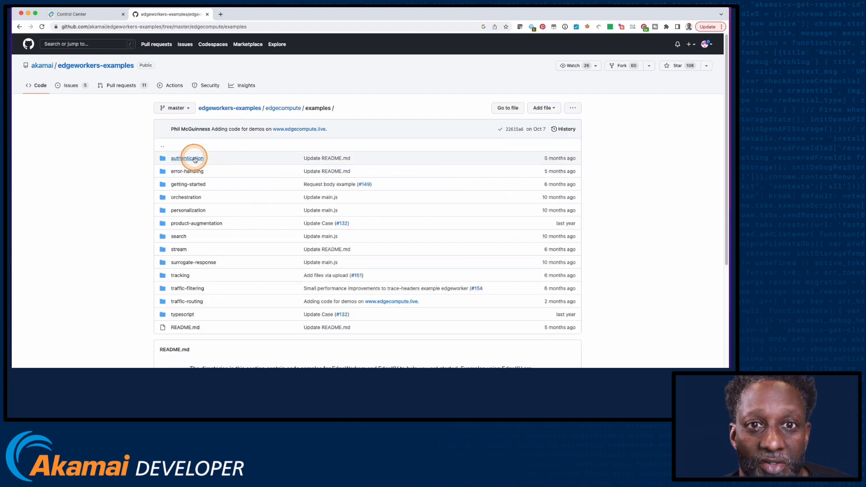
pyautogui.click(194, 185)
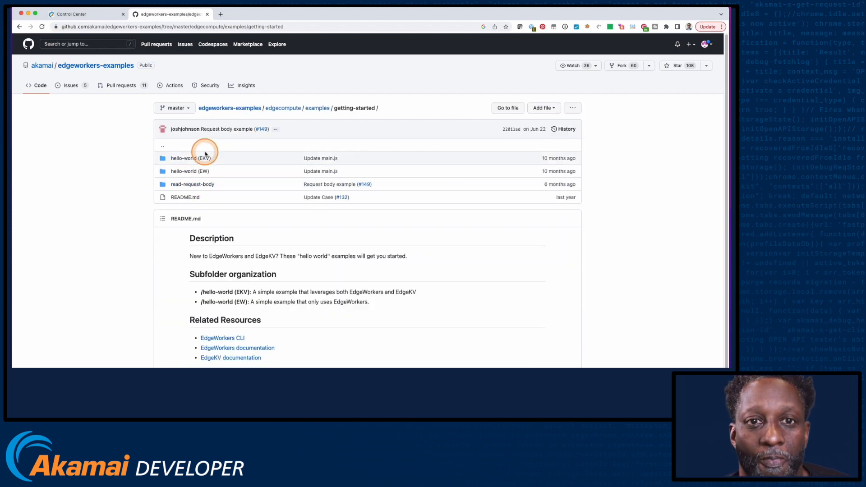
pyautogui.click(192, 172)
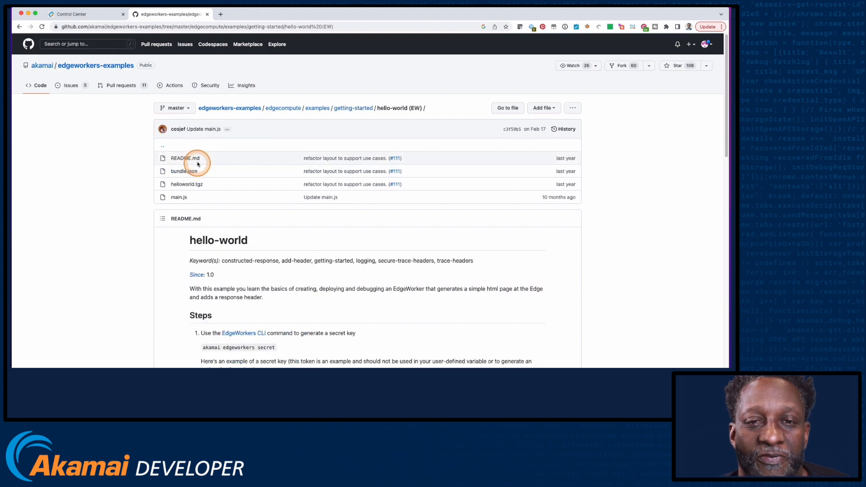